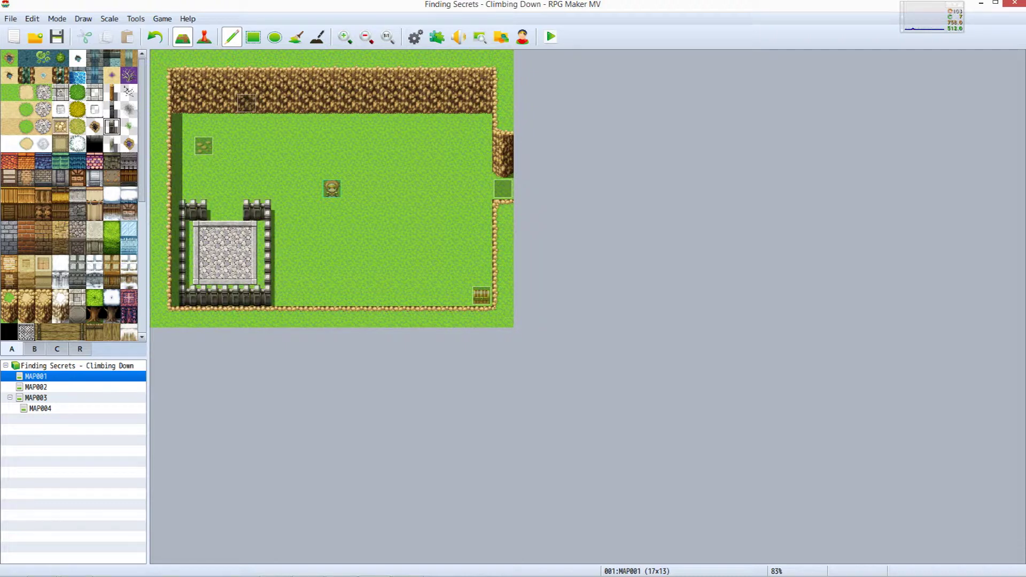
Create an event named Rope Pit at the centre of MAP001's walled stone floor and add a second event page.
key("F6")
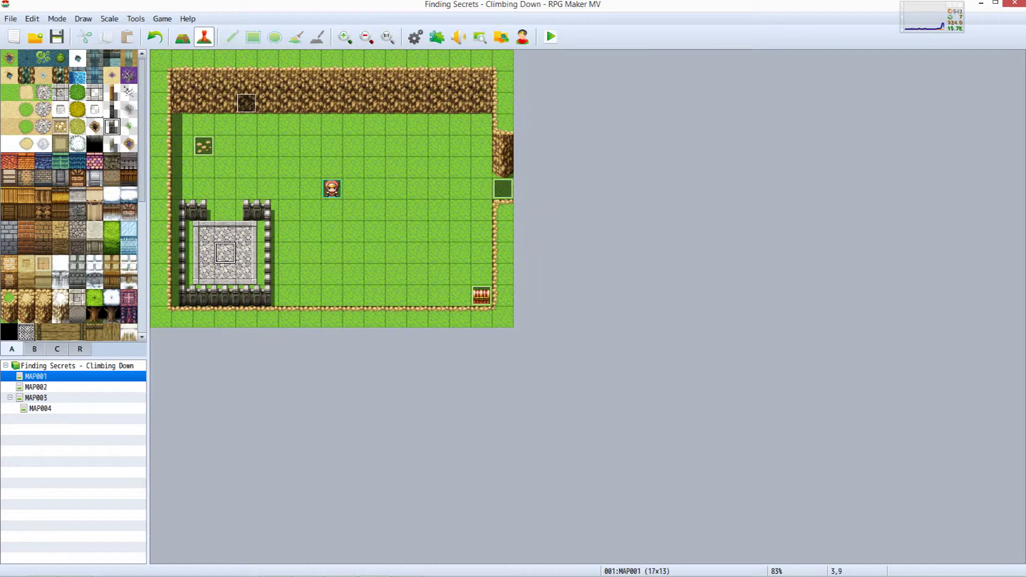
key("Return")
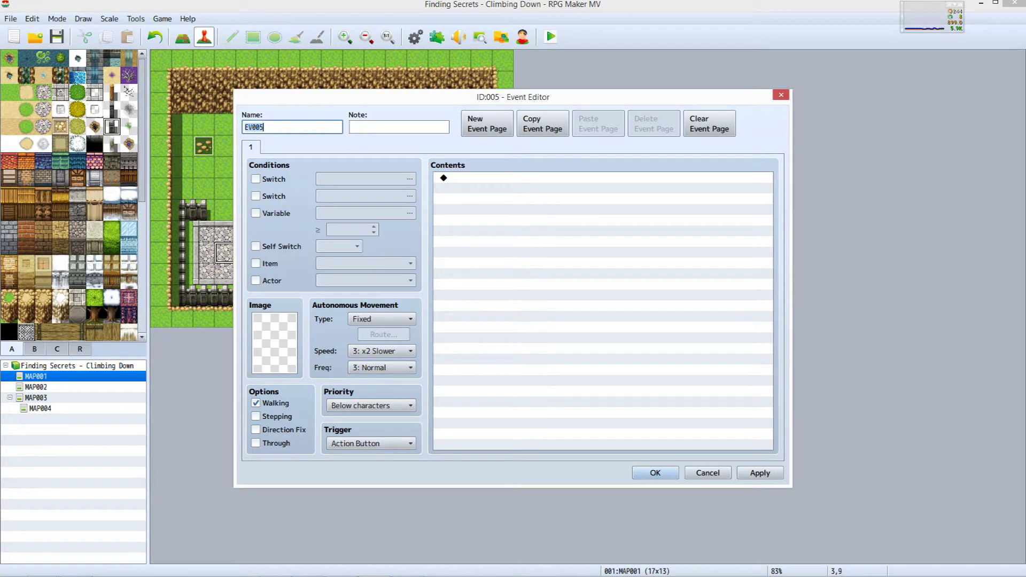
type("Rope Pit")
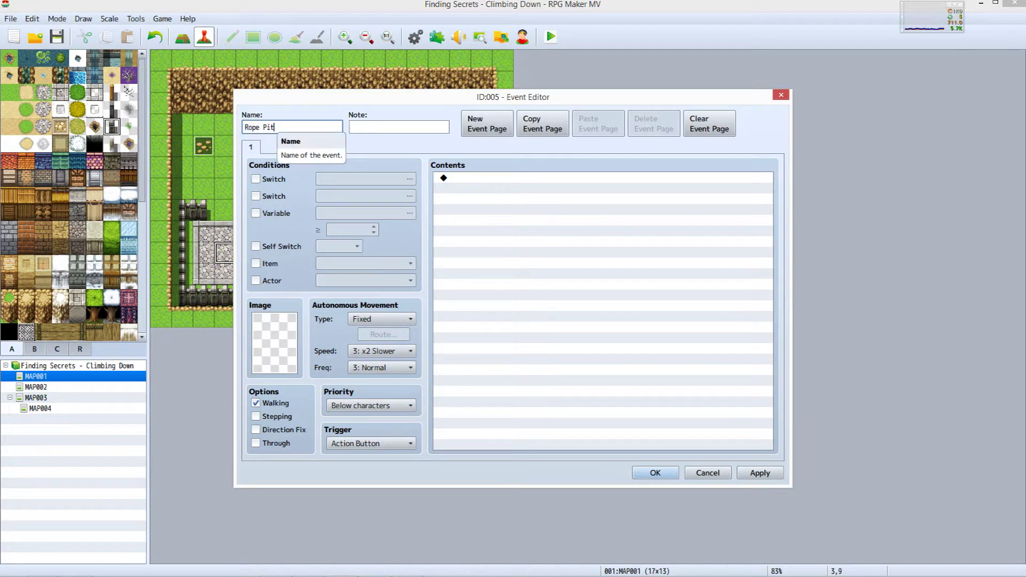
left_click(487, 125)
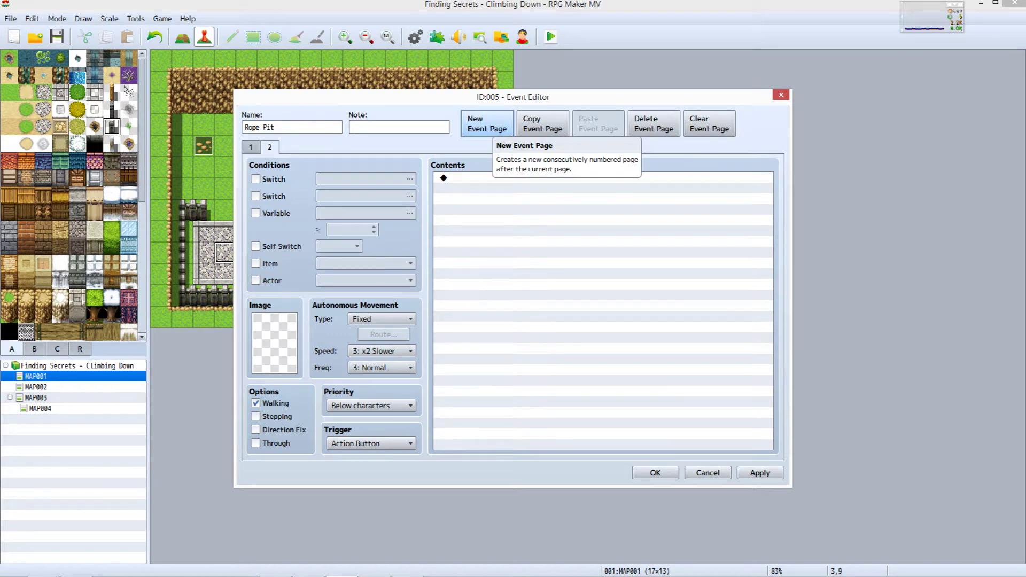
Give page 1 of Rope Pit the plain dark pit image from Tileset B and set its priority to Same as characters.
left_click(250, 147)
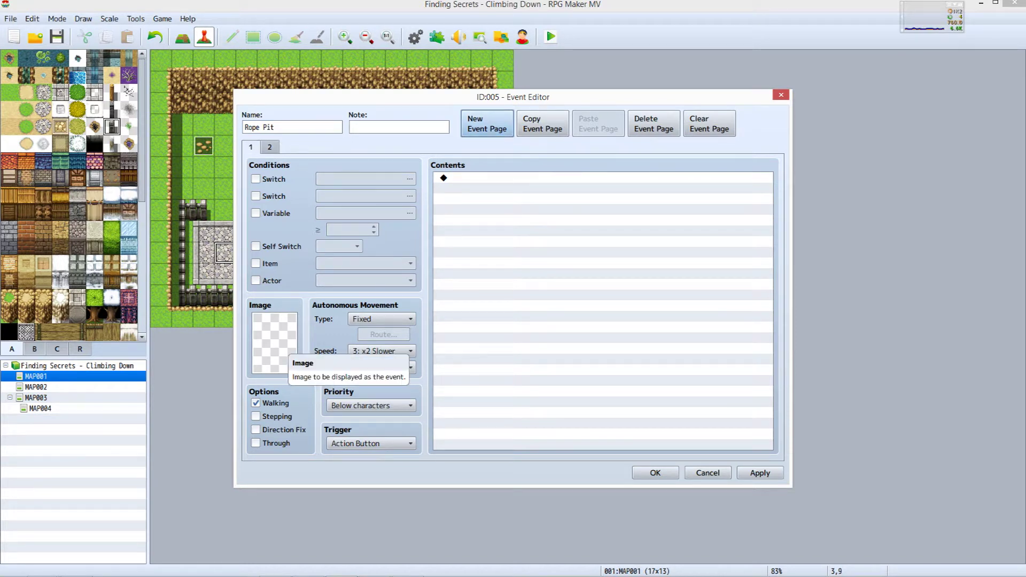
double_click(278, 348)
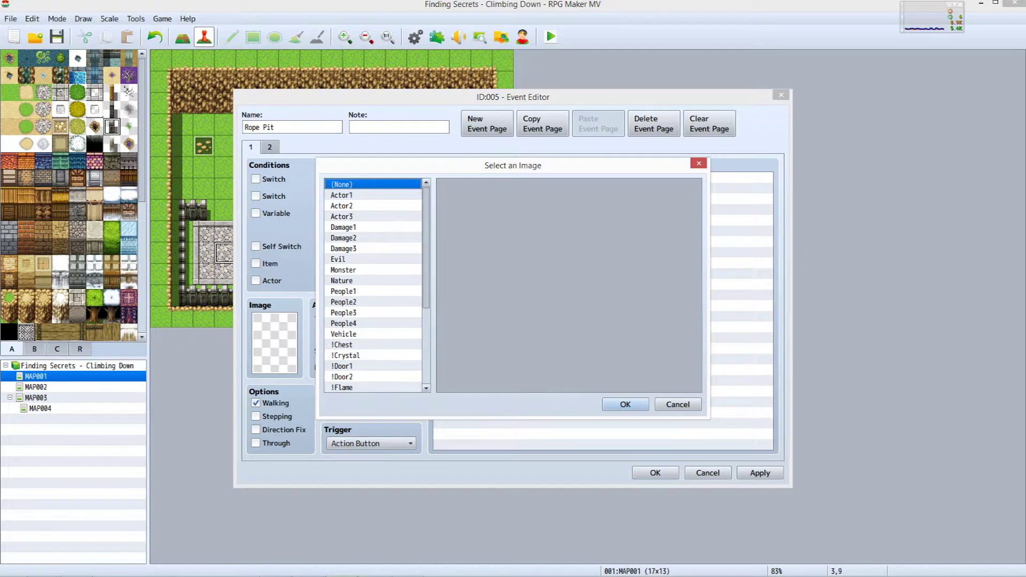
scroll(372, 285, "down", 4)
left_click(350, 377)
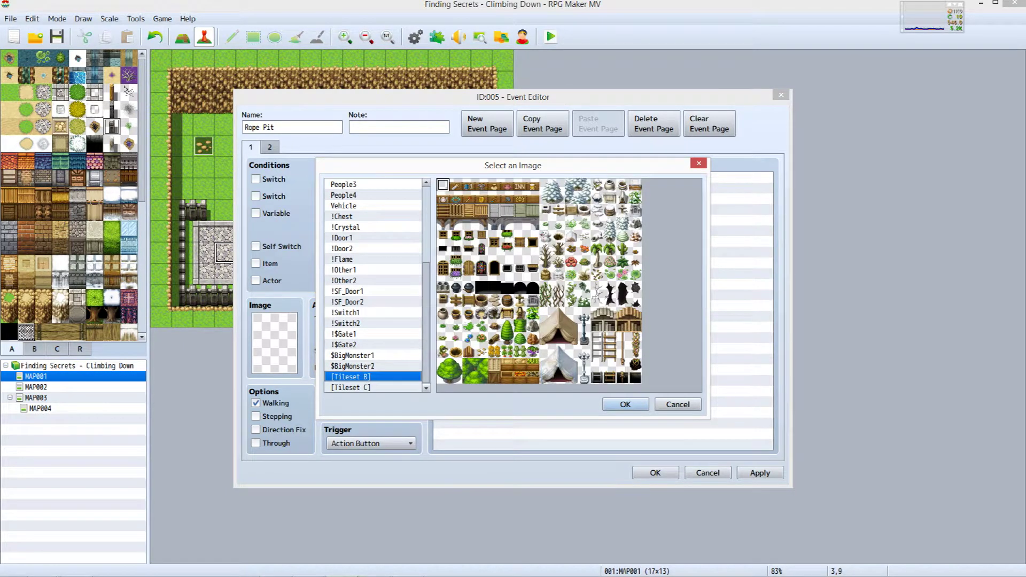
left_click(635, 377)
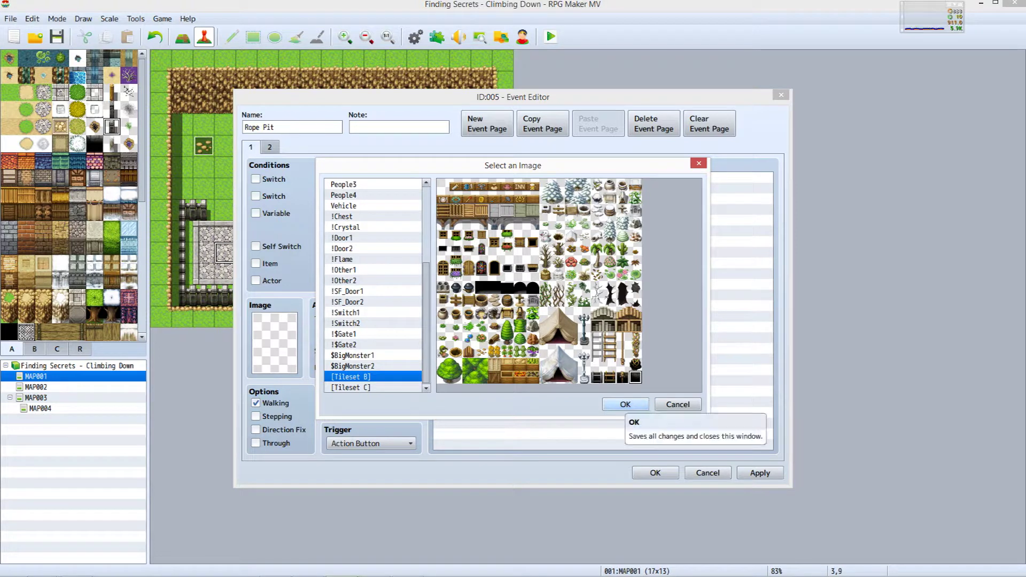
left_click(625, 405)
scroll(398, 408, "down", 1)
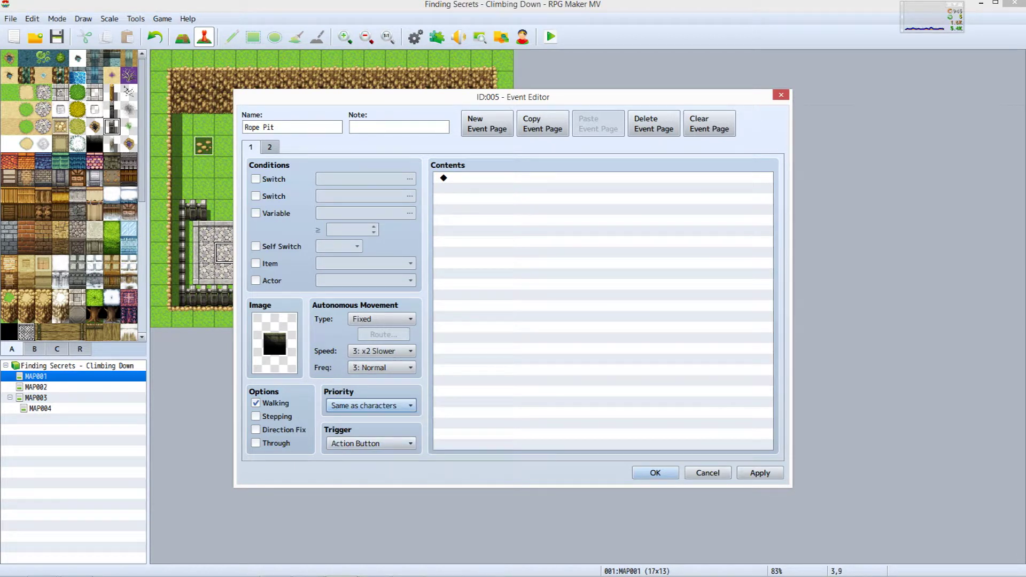
left_click(760, 473)
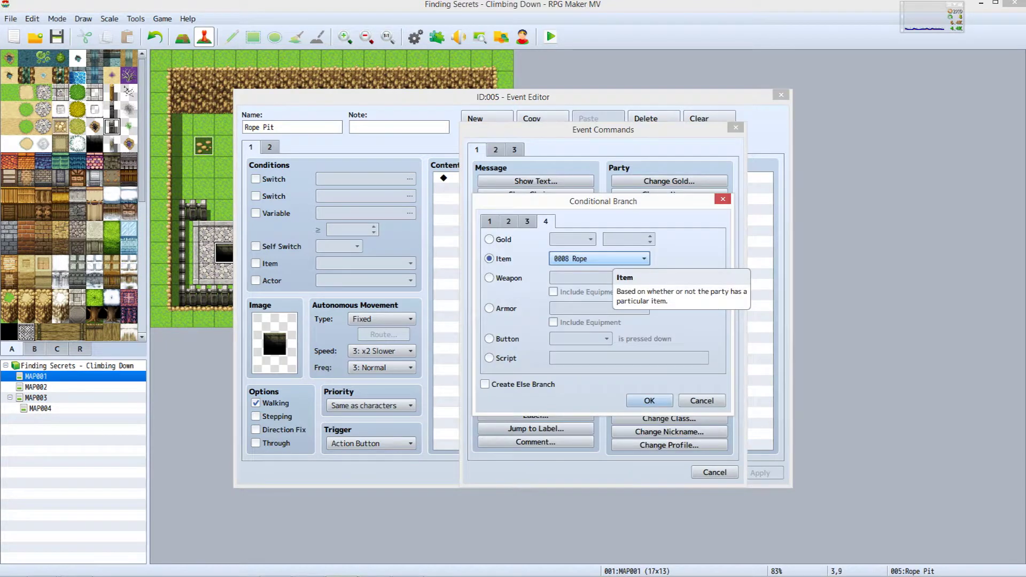
Add a party-has-Rope branch turning Self Switch A ON, with an else branch showing the text "Some rope would be useful here...".
left_click(485, 384)
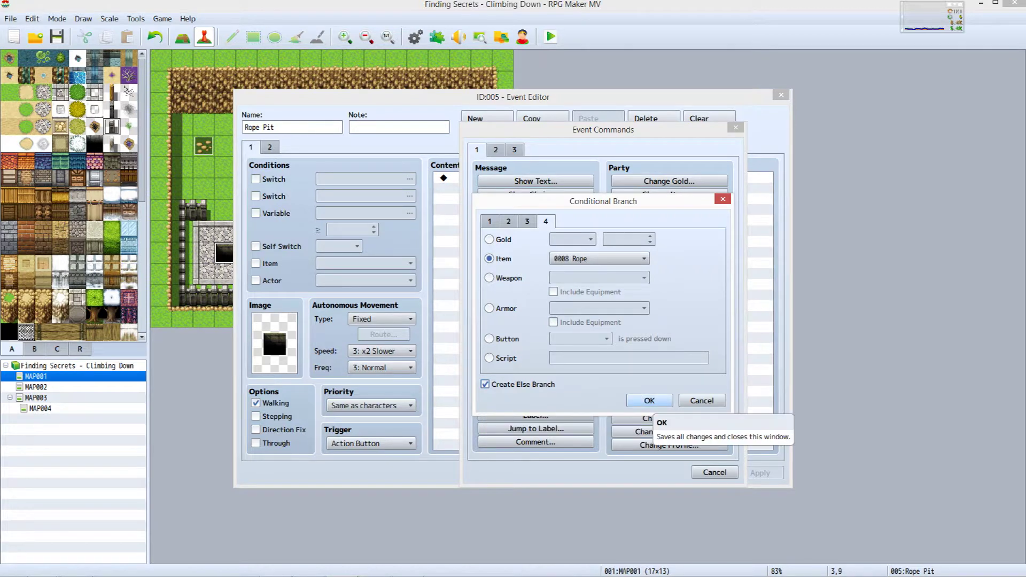
left_click(649, 401)
key("ctrl+v")
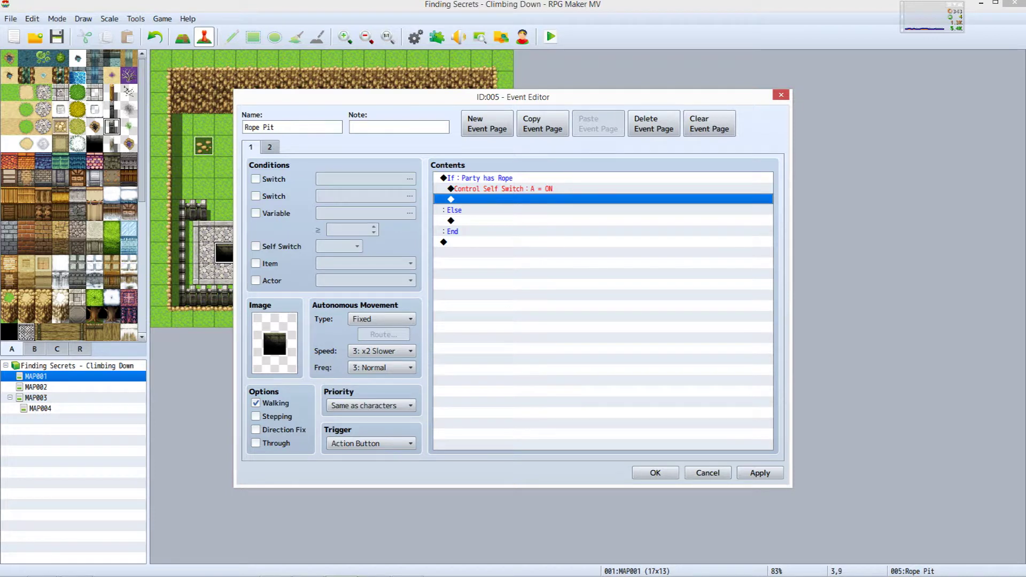
left_click(451, 220)
key("ctrl+v")
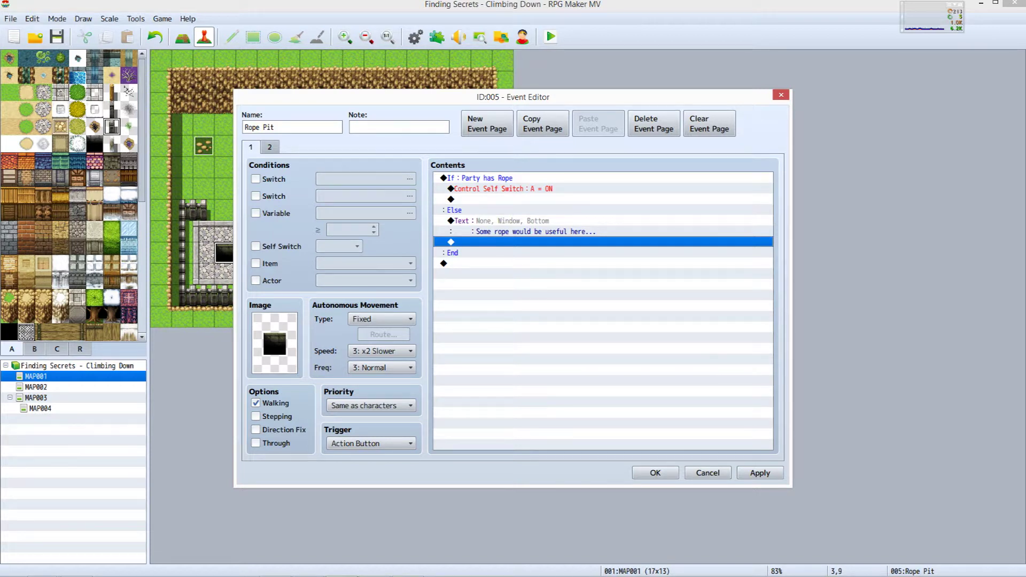
Make page 2 of Rope Pit require Self Switch A, assign it the Tileset B pit-with-rope image, and save the event.
left_click(269, 147)
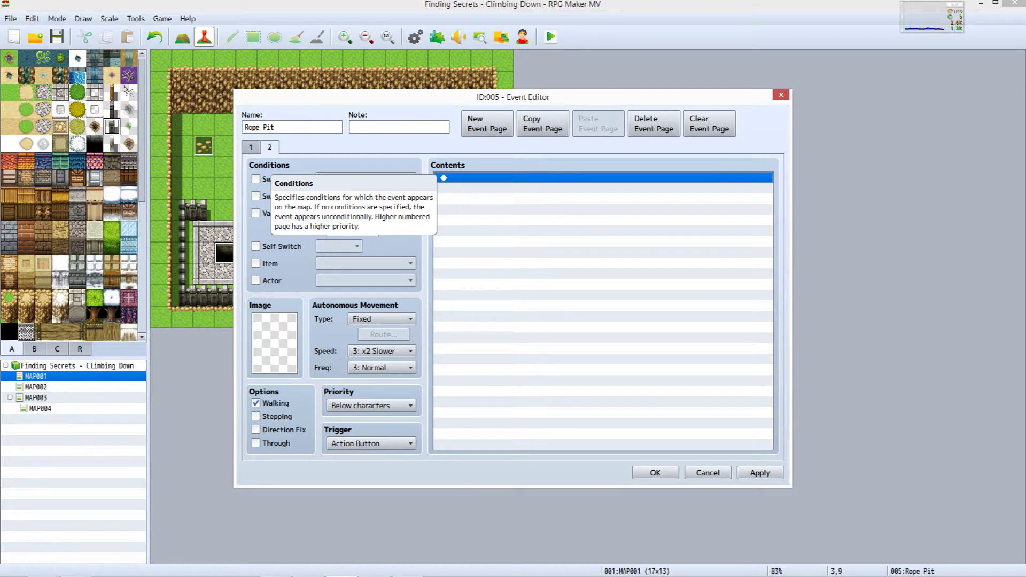
left_click(255, 246)
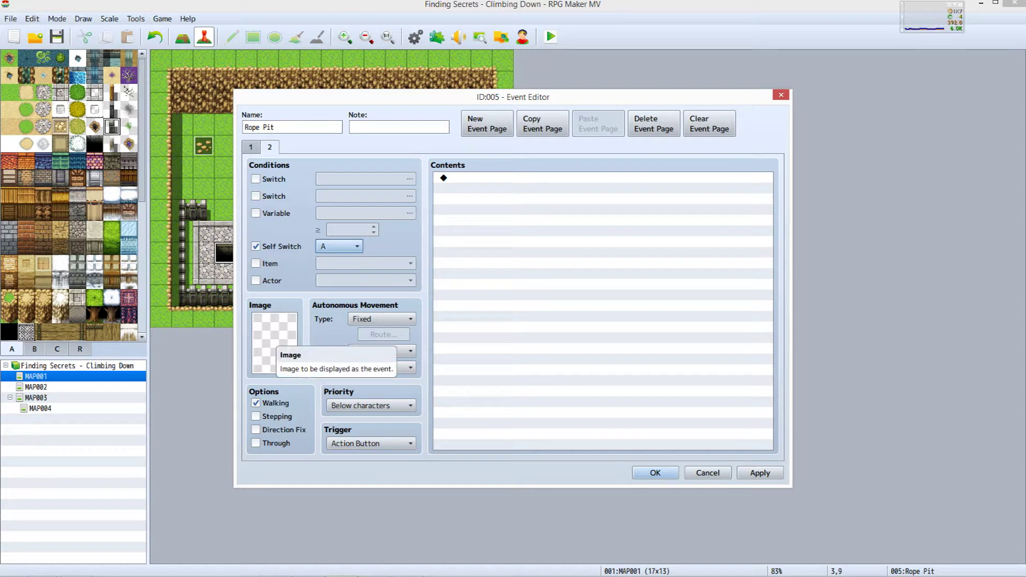
double_click(274, 339)
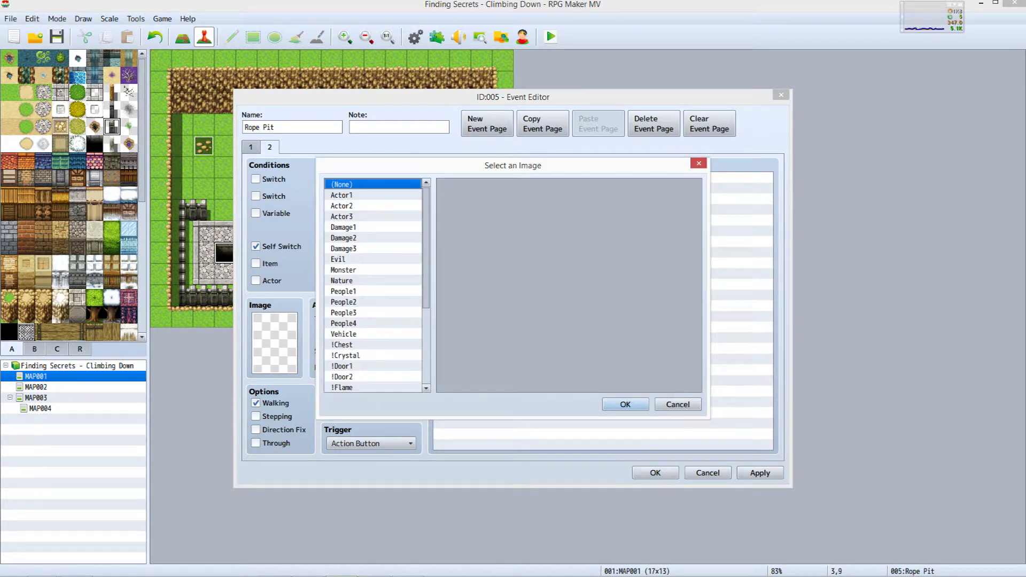
scroll(372, 286, "down", 4)
left_click(351, 377)
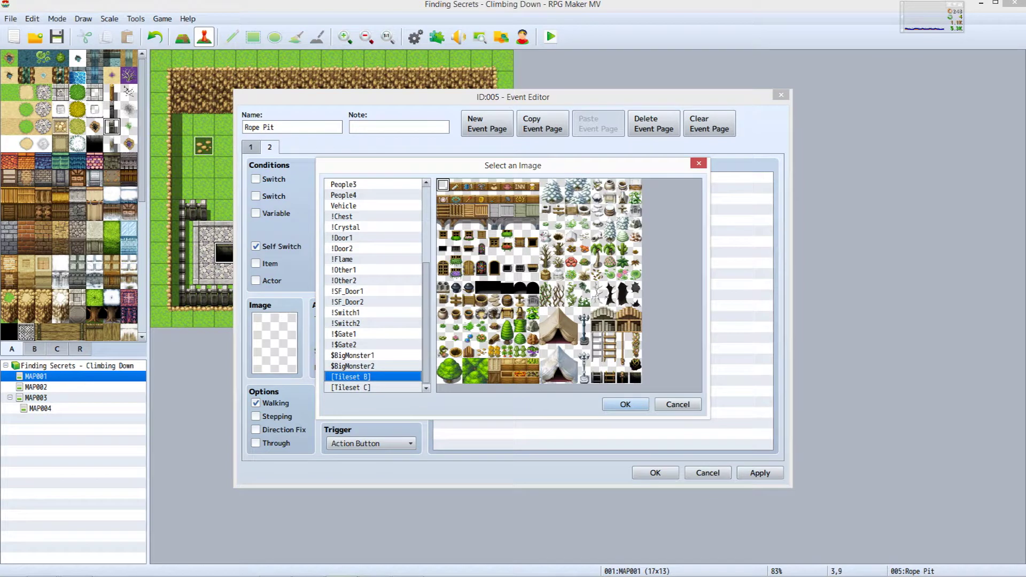
left_click(622, 377)
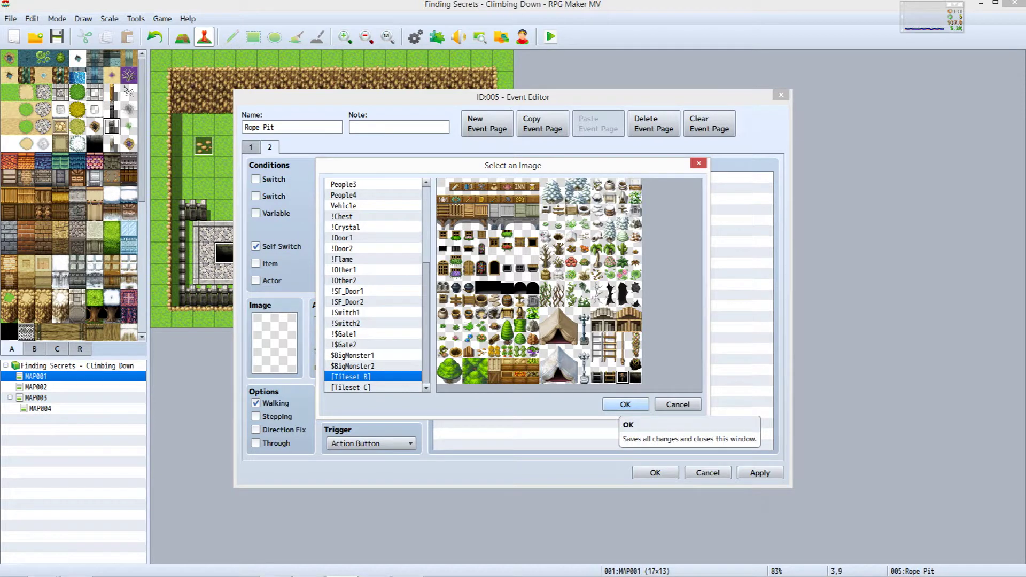
left_click(625, 404)
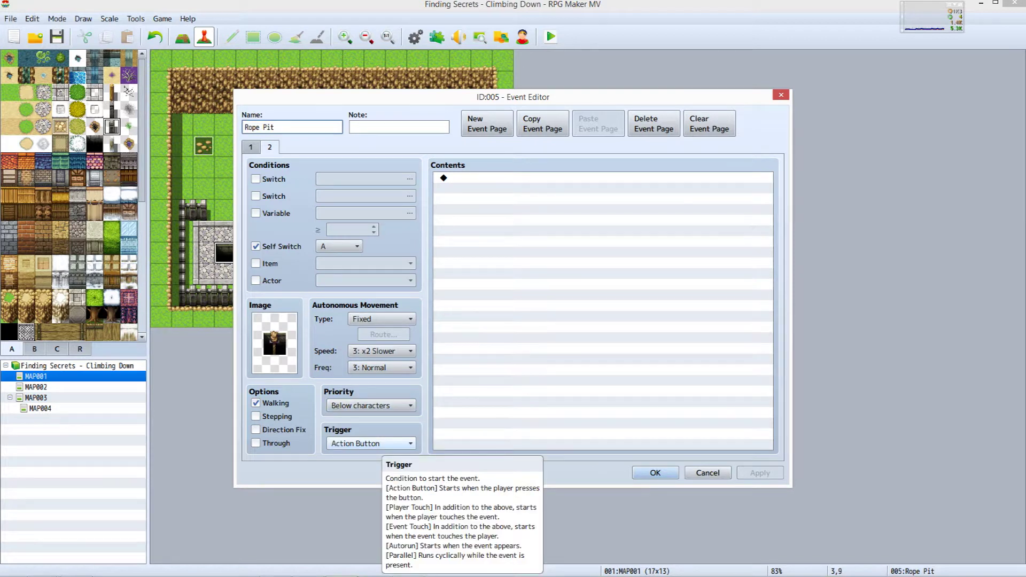
left_click(603, 178)
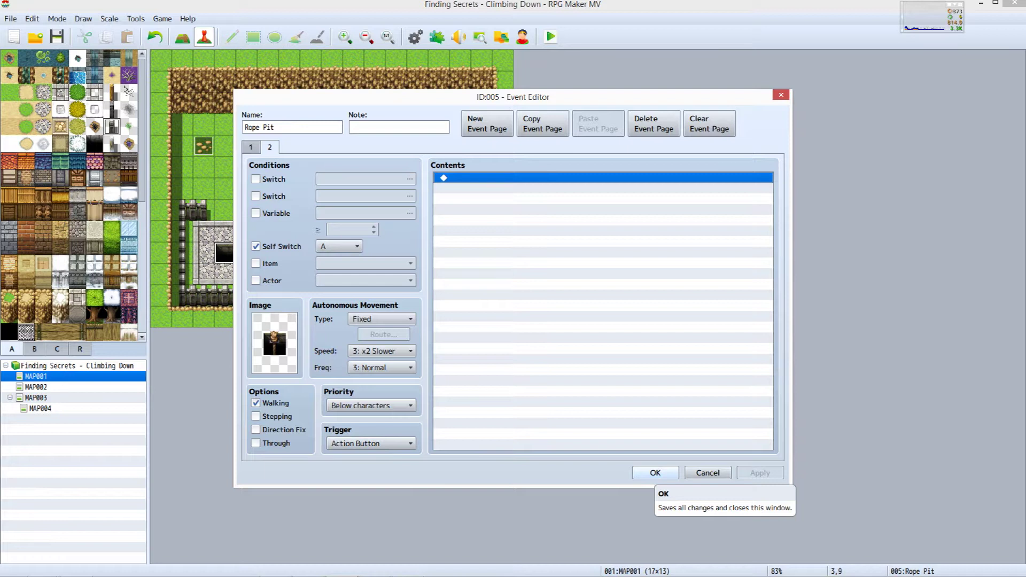
left_click(655, 473)
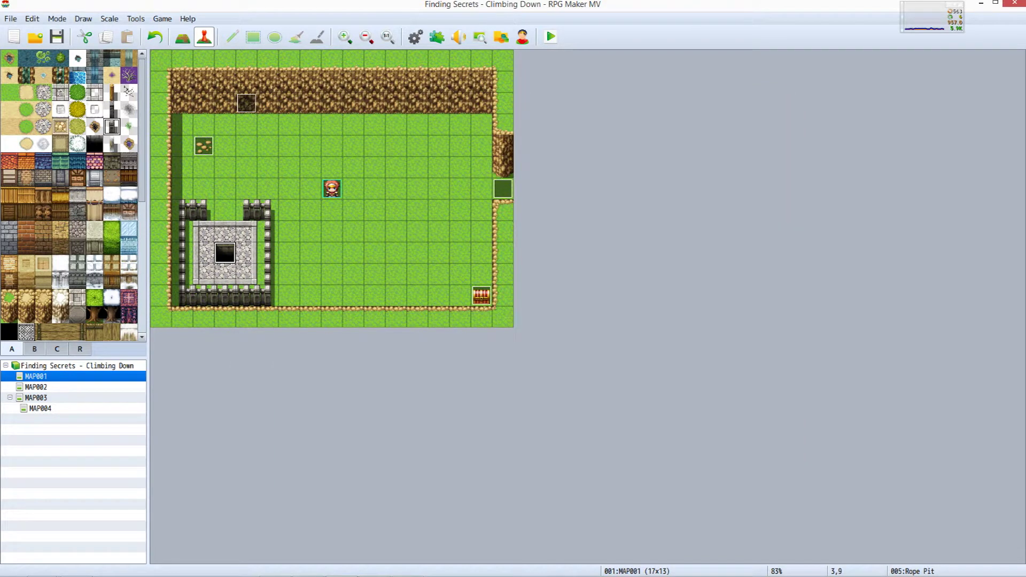
Create a 5 by 7 map under MAP001 named Vault, with display name Underground Vault and the Dungeon tileset.
key("Return")
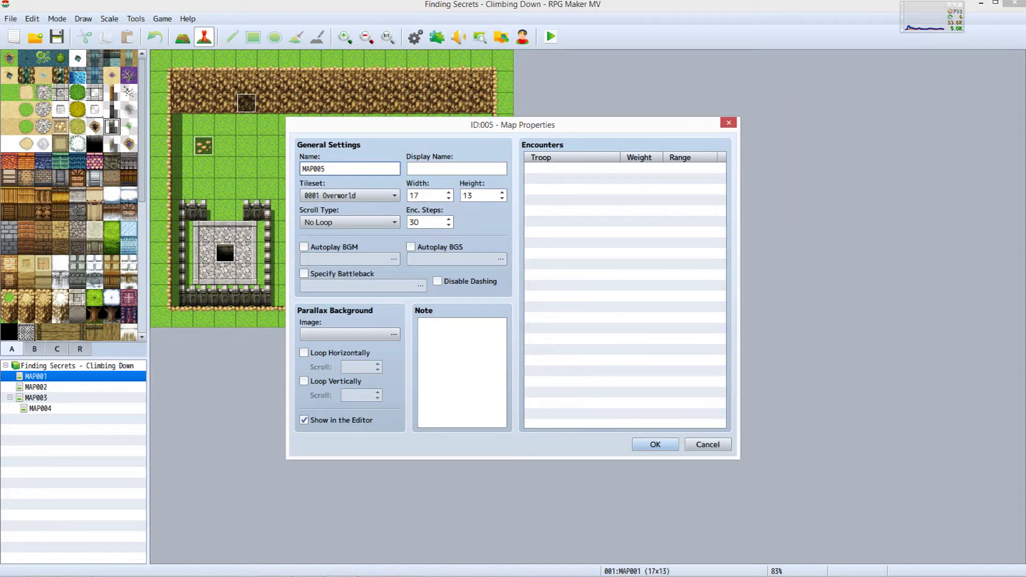
type("Vault")
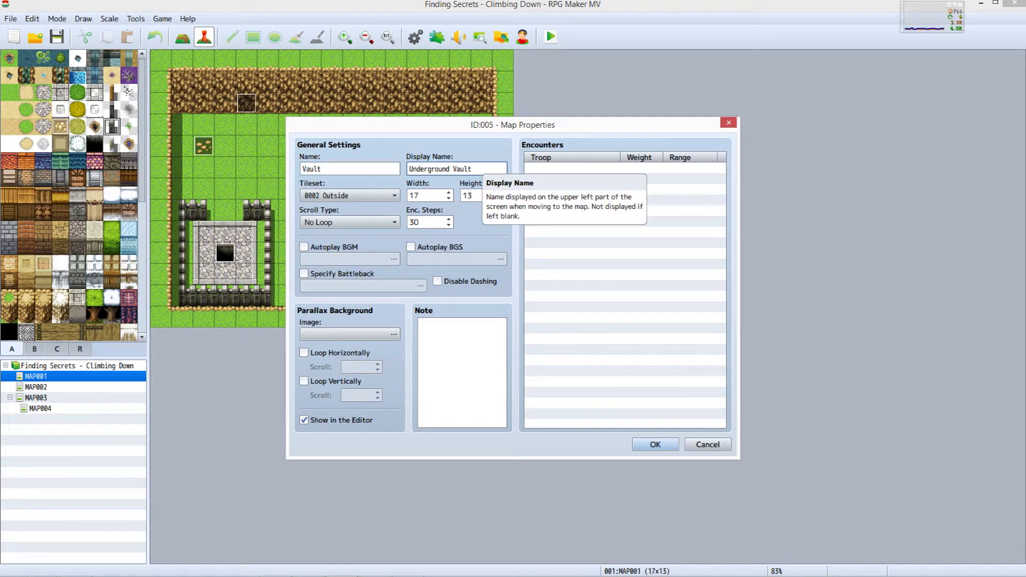
scroll(369, 195, "down", 2)
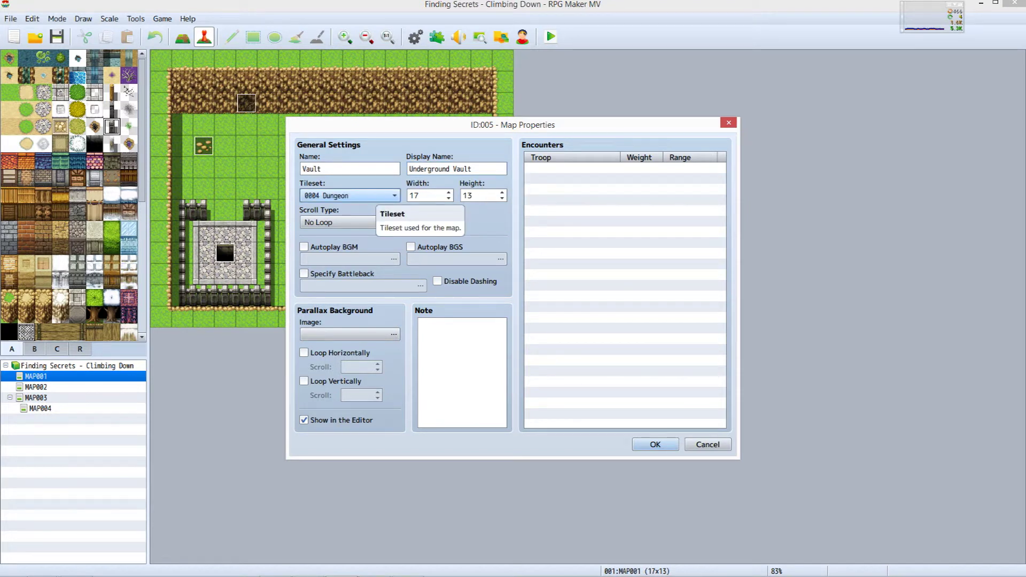
key("Tab")
type("5")
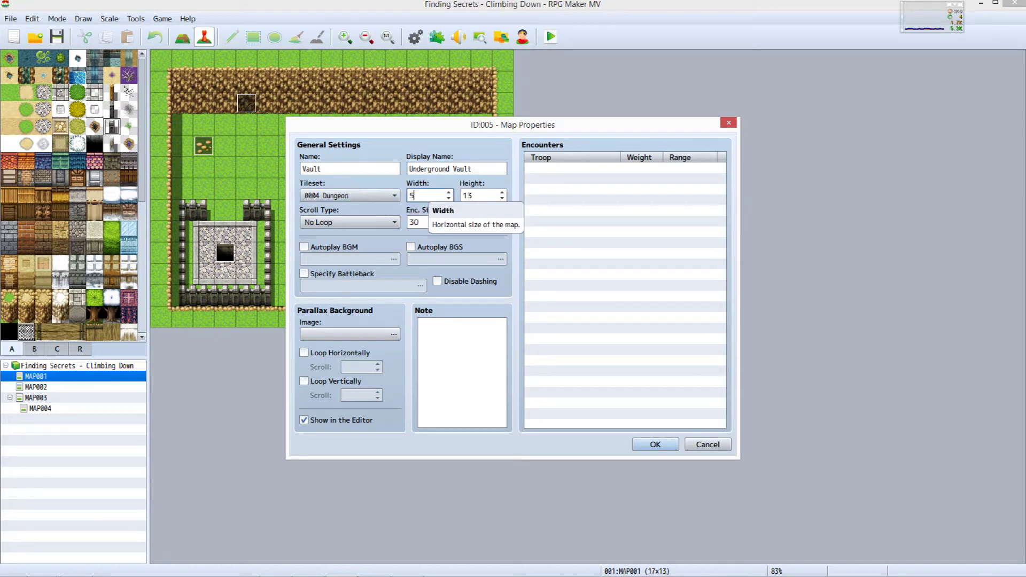
key("Tab")
type("7")
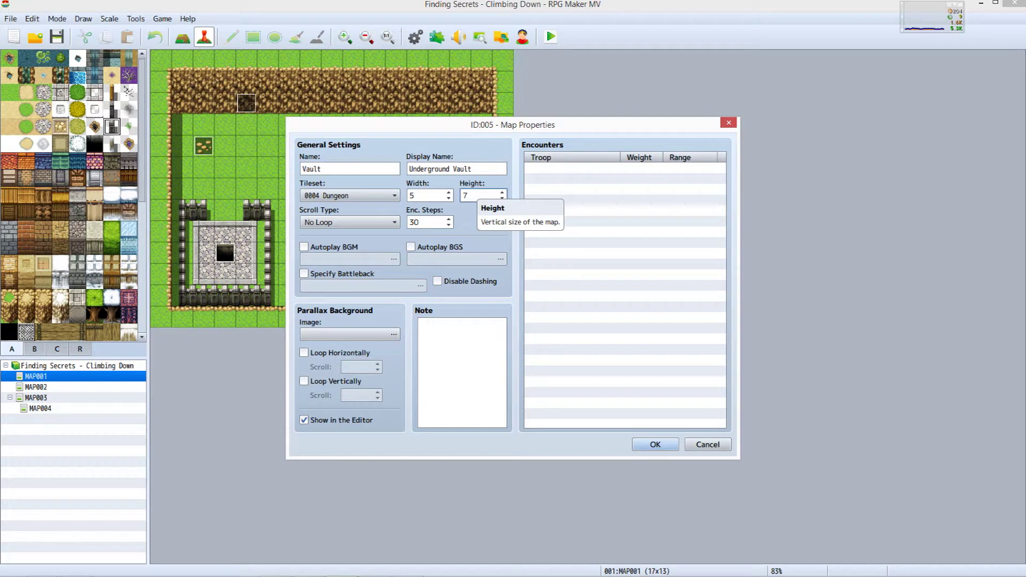
left_click(655, 444)
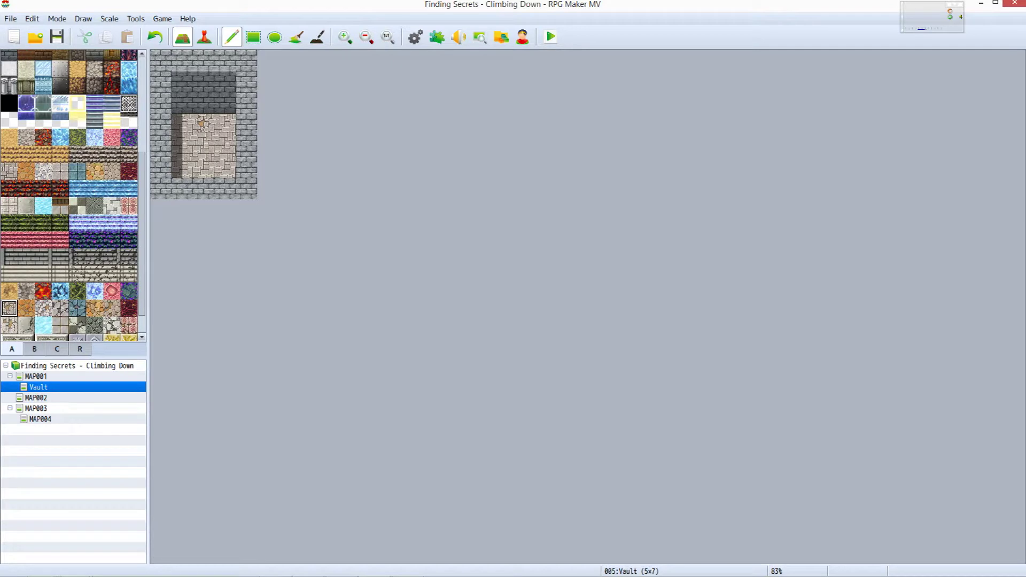
Place a hanging rope tile on the upper part of the Vault's back wall, above the rope coil.
left_click(34, 349)
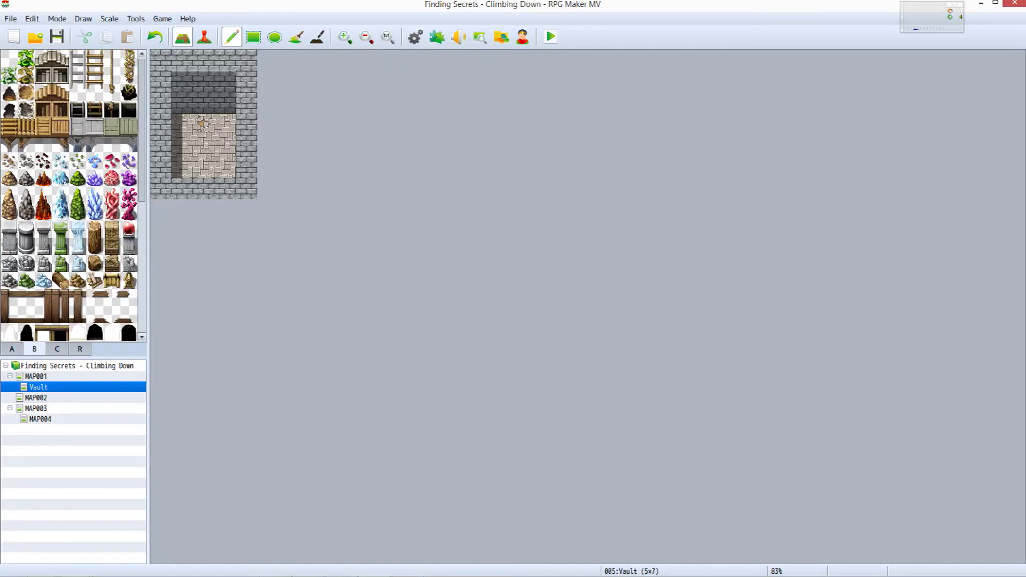
left_click(112, 92)
left_click(112, 59)
left_click(204, 82)
Add a rope event at 2,2 in the Vault that plays the Move1 sound and transfers the player to MAP001 (3,8) facing up.
key("F6")
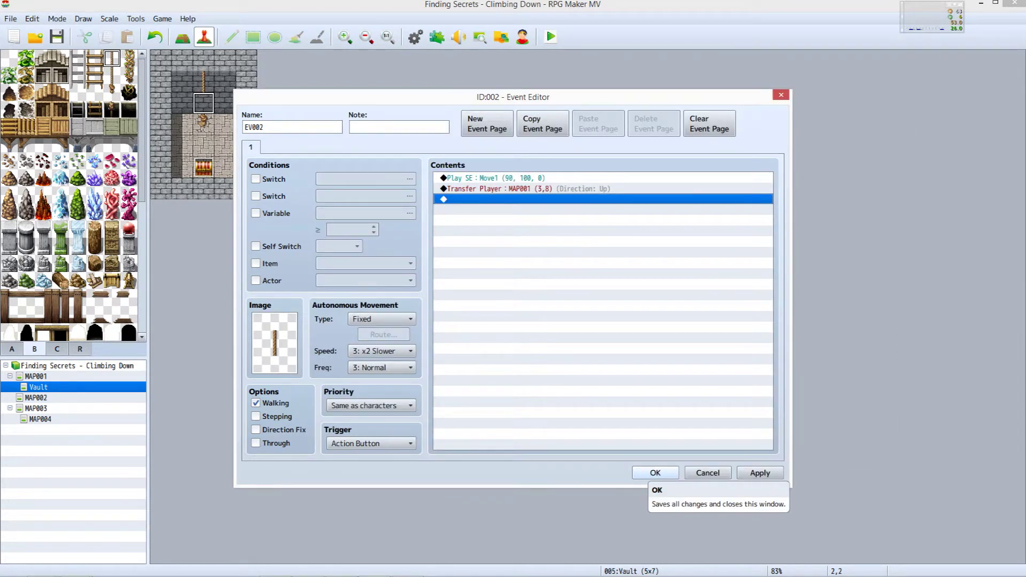
left_click(655, 473)
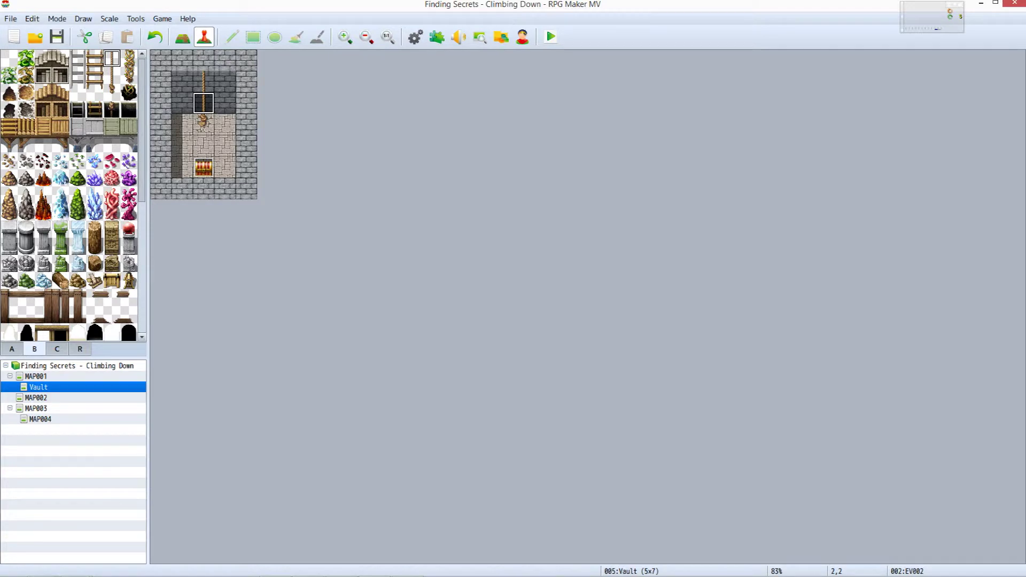
On page 2 of MAP001's Rope Pit event, add a player transfer to the Vault tile directly below the rope event.
left_click(36, 376)
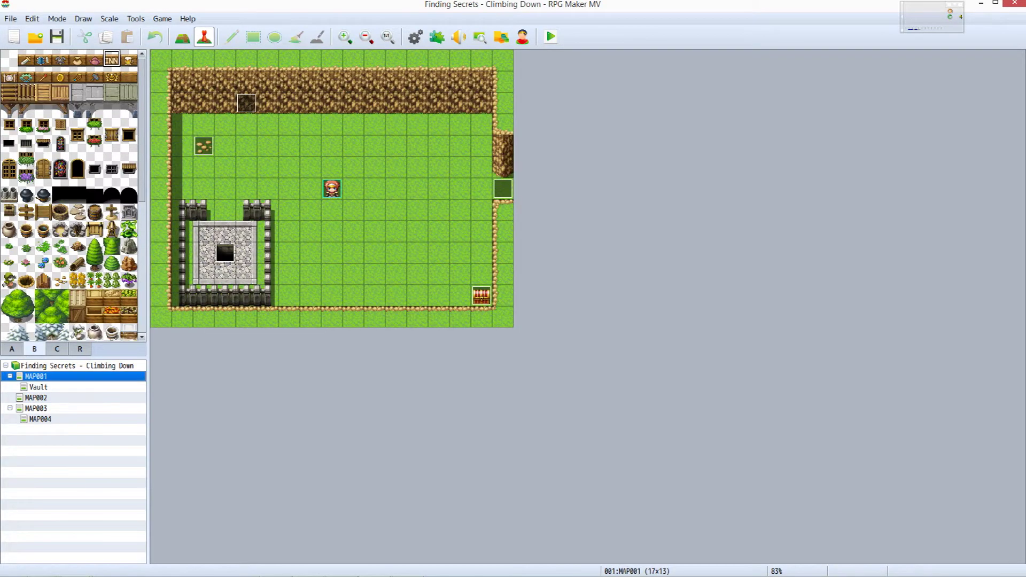
double_click(225, 253)
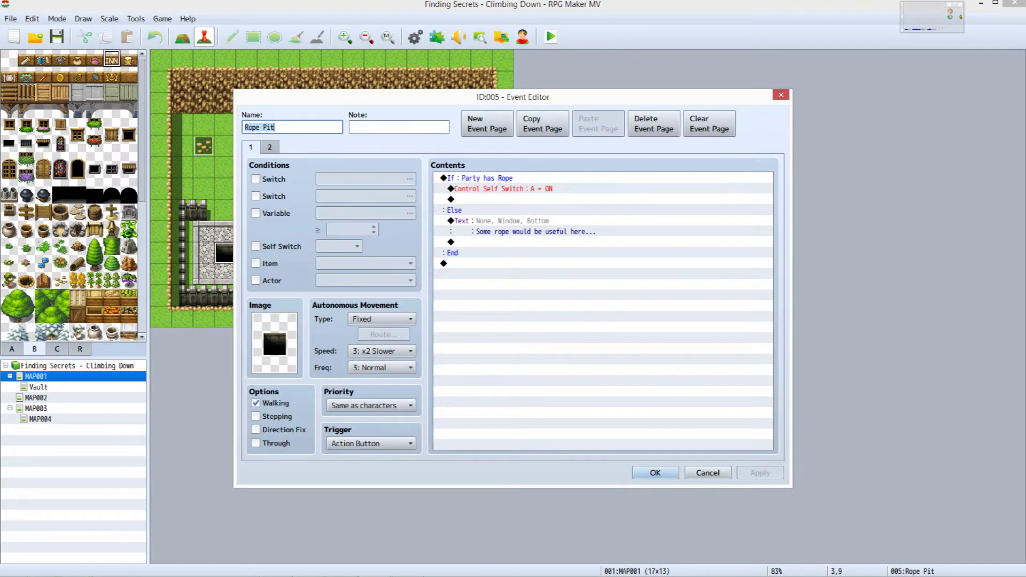
left_click(270, 147)
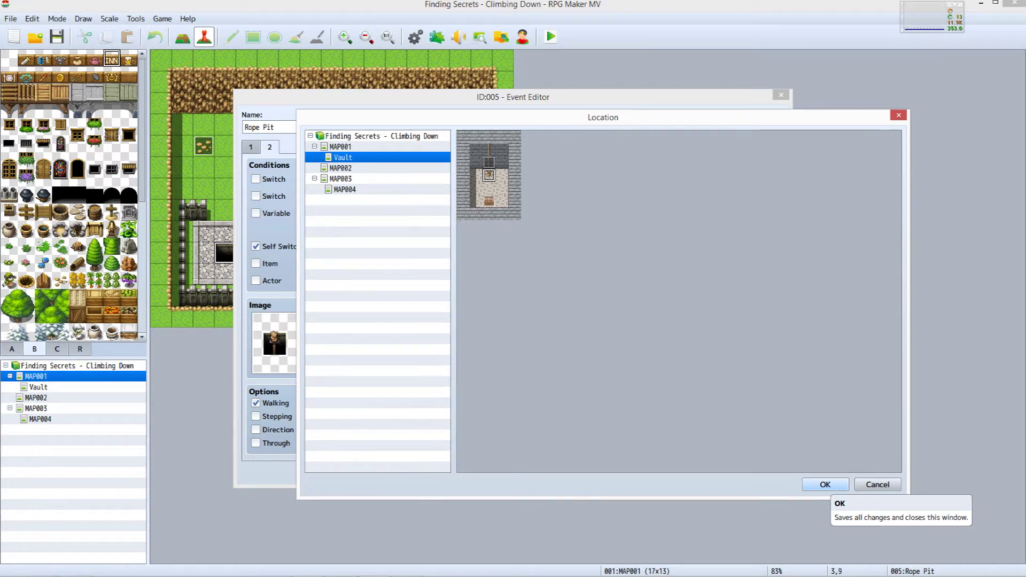
left_click(826, 484)
left_click(655, 473)
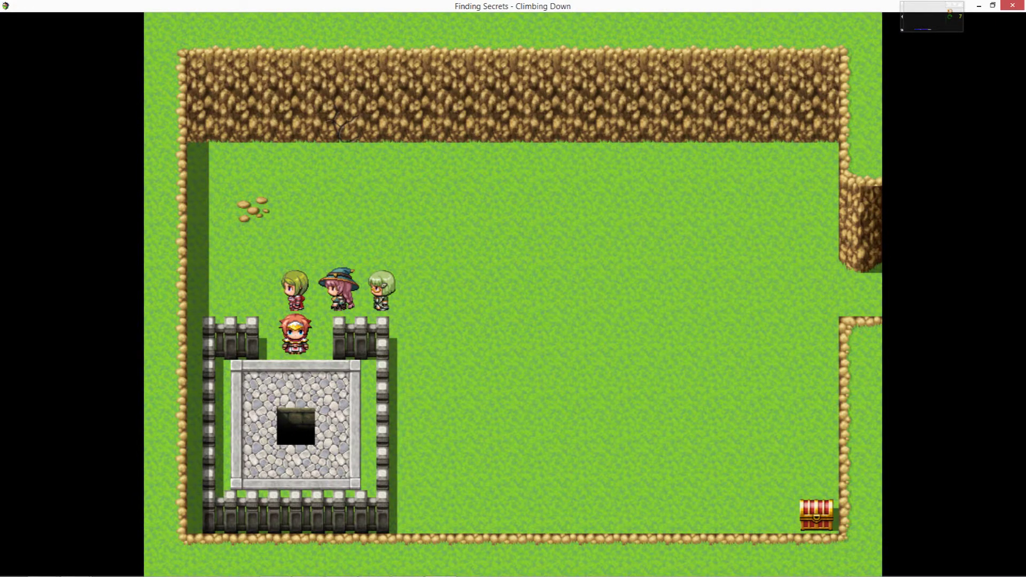
Playtest the map by walking the party down through the wall opening to the pit.
key("Down")
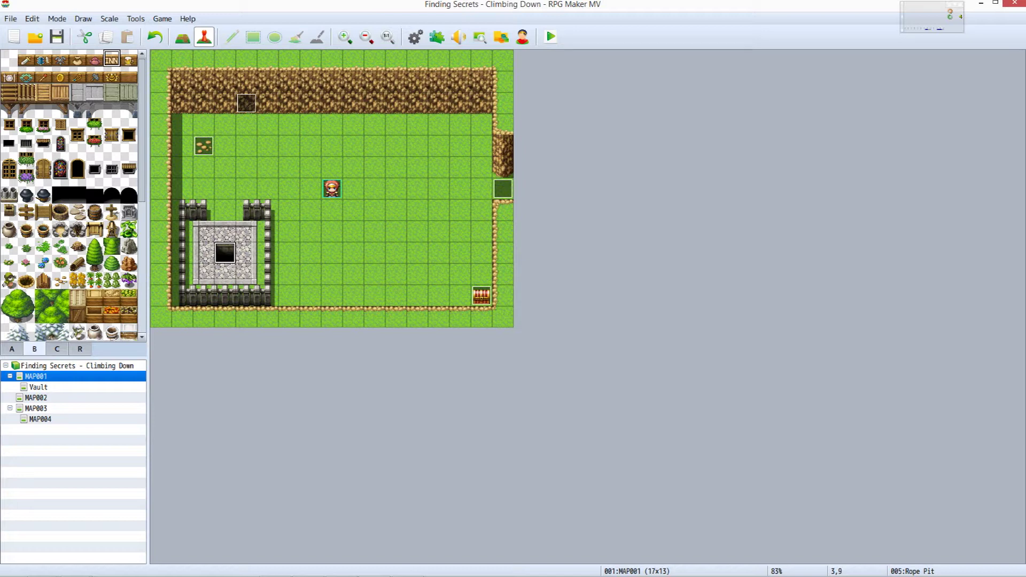
On page 1 of the Rope Pit event, decrease the Rope item by 1 before self switch A turns on in the Party has Rope branch.
double_click(225, 253)
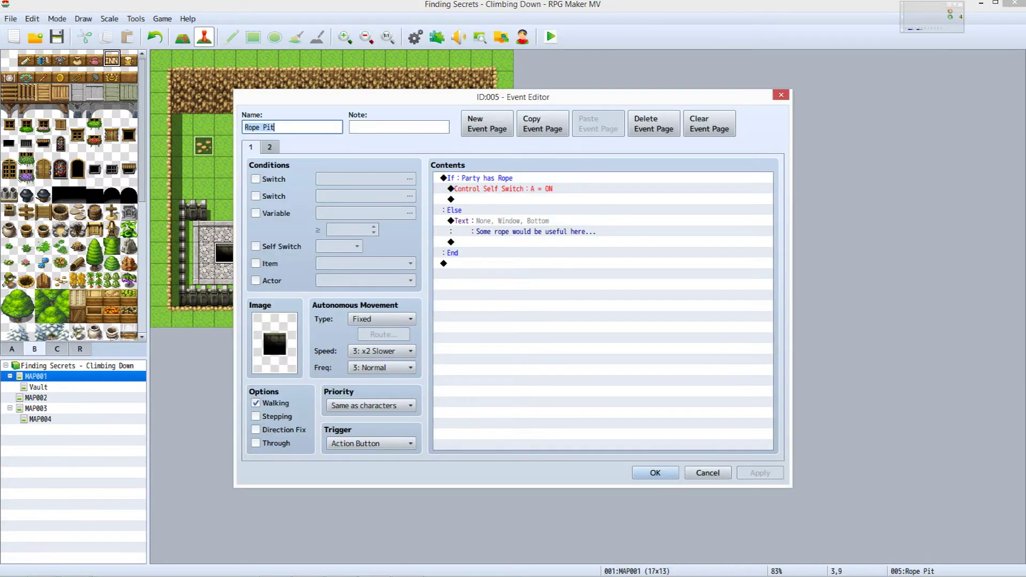
left_click(503, 189)
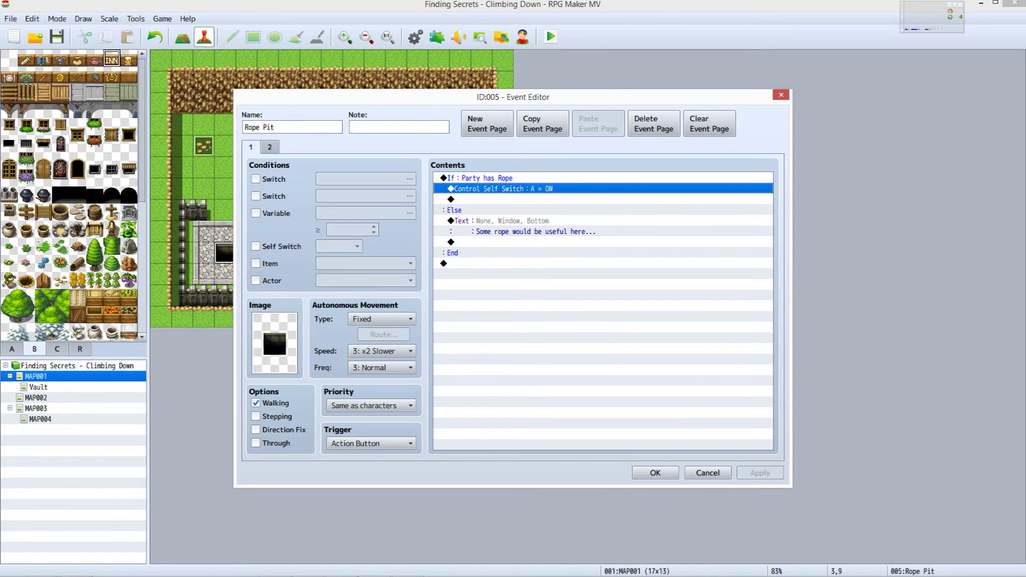
key("Return")
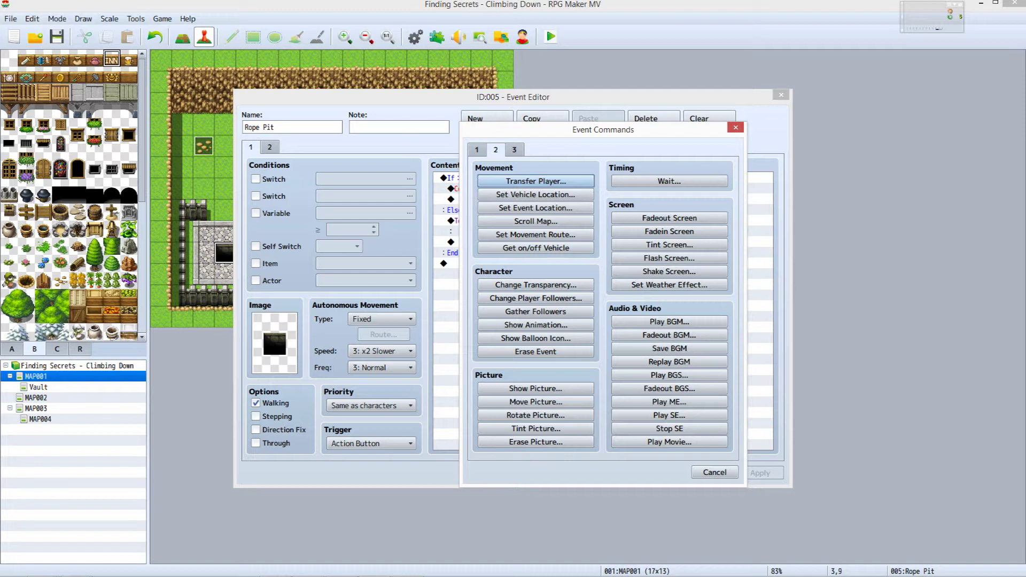
key("ctrl+shift+Tab")
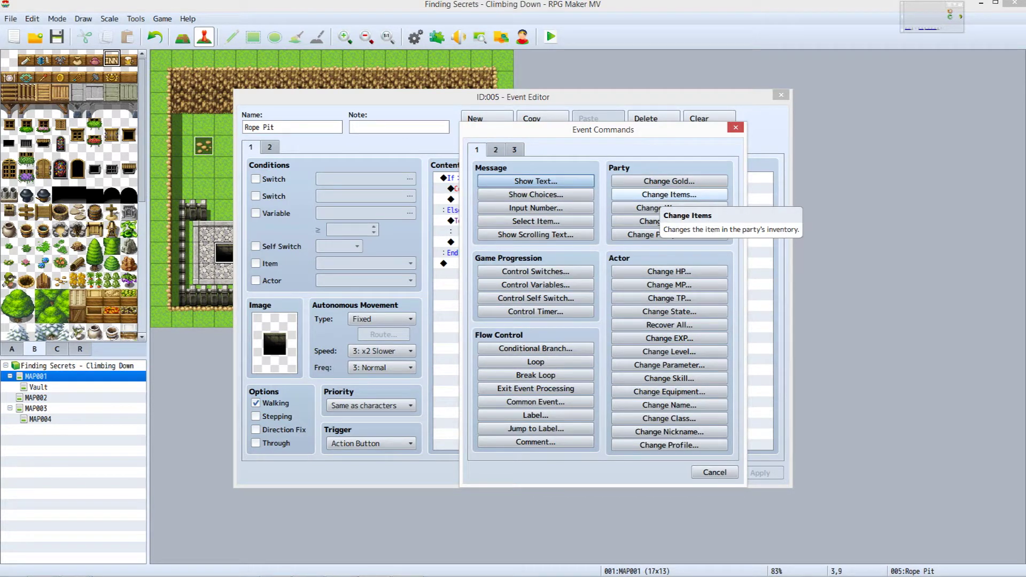
left_click(669, 194)
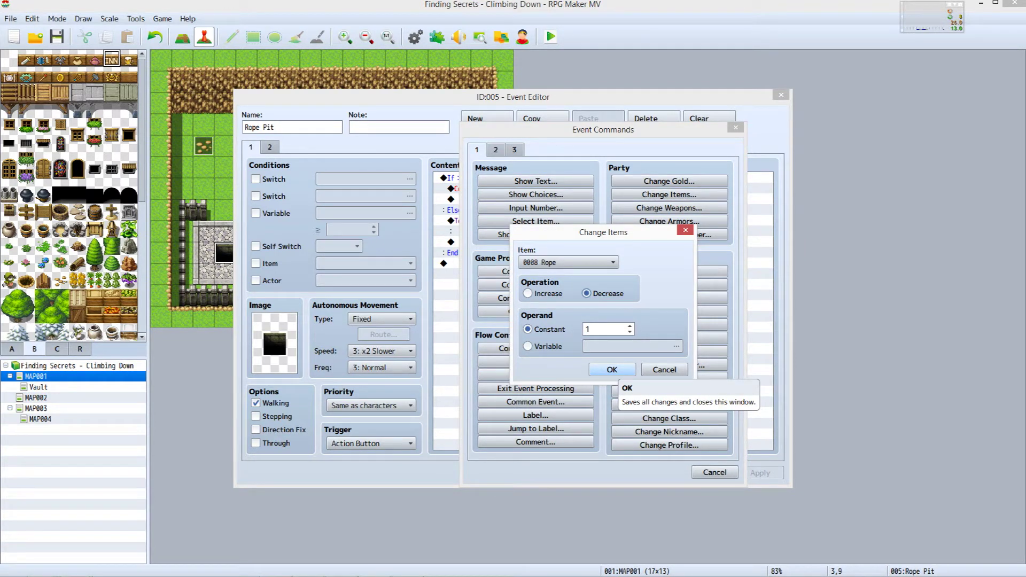
left_click(612, 370)
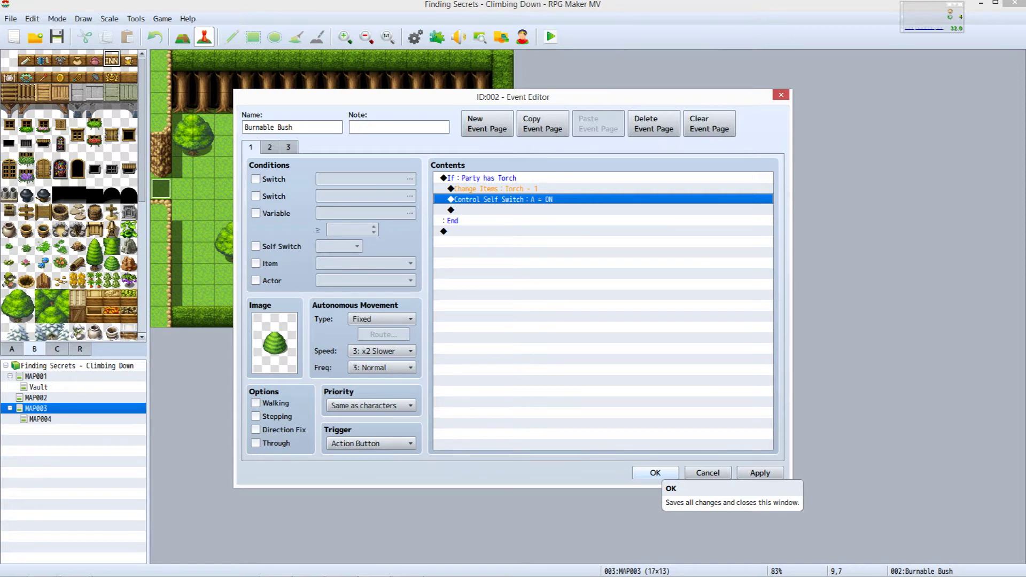
Save the Burnable Bush event in MAP003 with its Torch item decrease of 1 placed before self switch A.
left_click(655, 473)
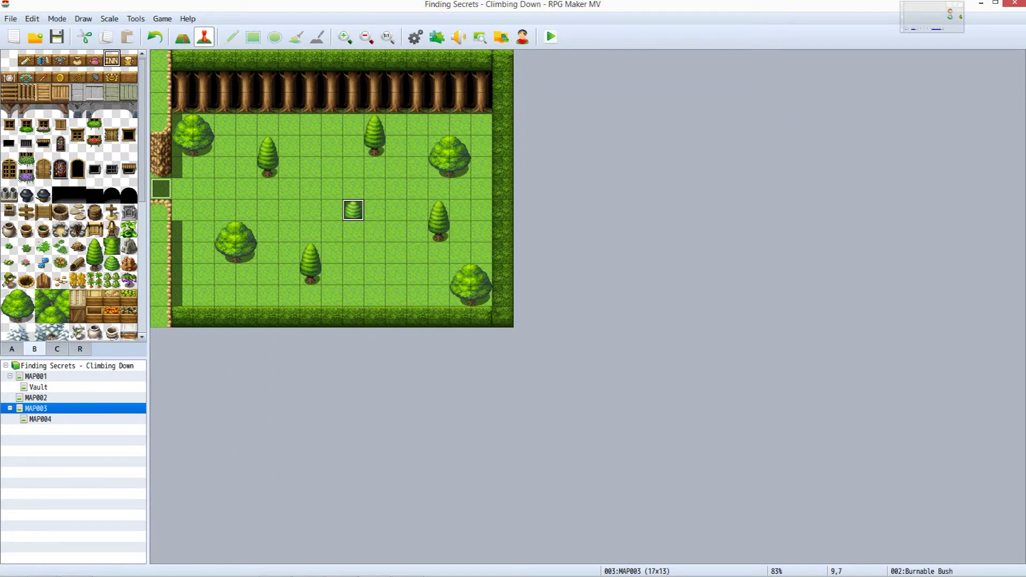